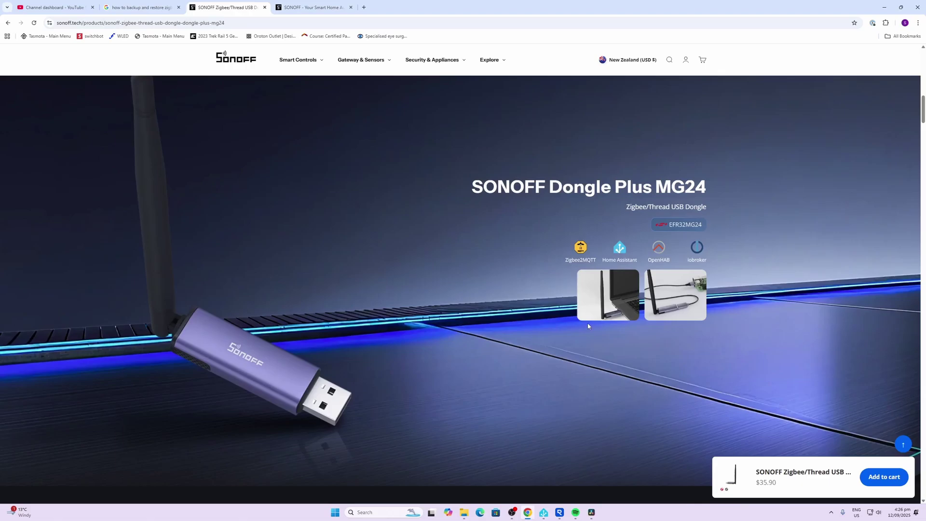
# Step: Scroll through the SONOFF Dongle Plus MG24 product page's feature specs
pyautogui.scroll(-8, 273, 212)
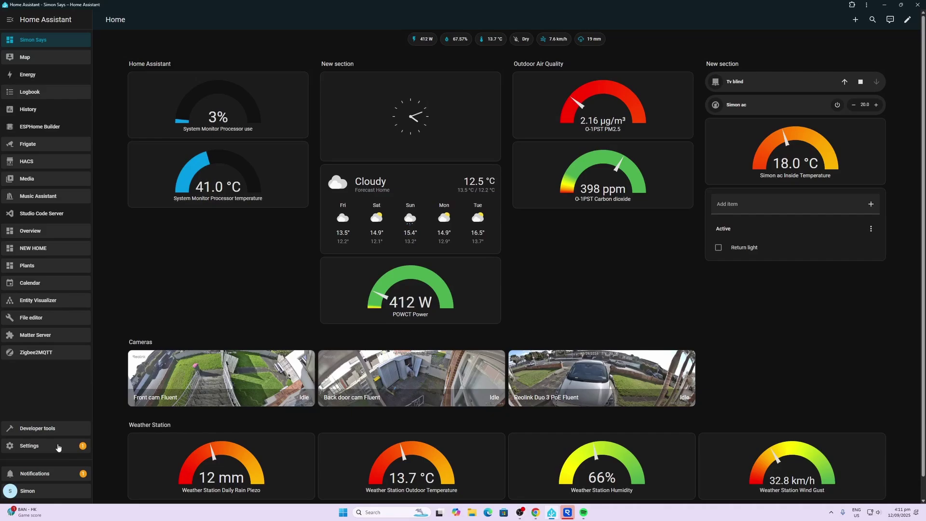
# Step: Reach the ZHA integration entries via its 16 devices and the Generic Zigbee Coordinator (EZSP) device
pyautogui.click(58, 444)
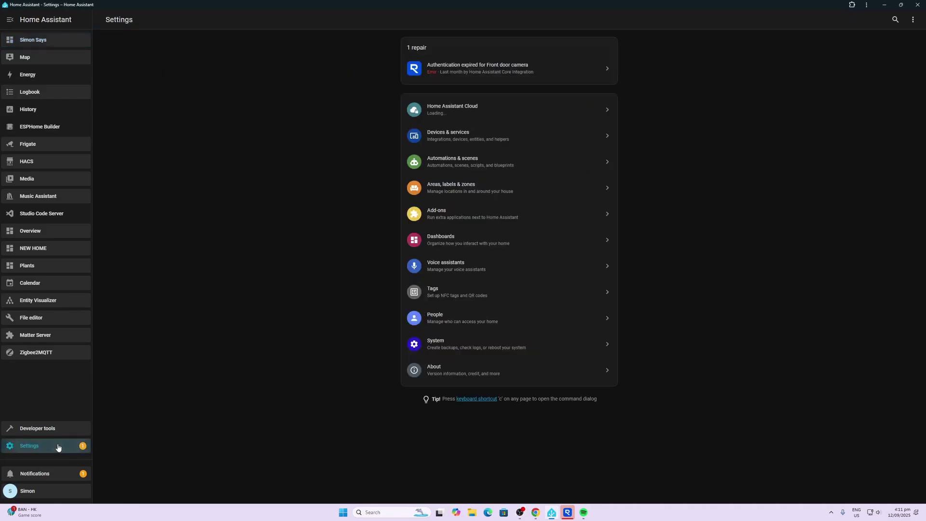
pyautogui.click(502, 136)
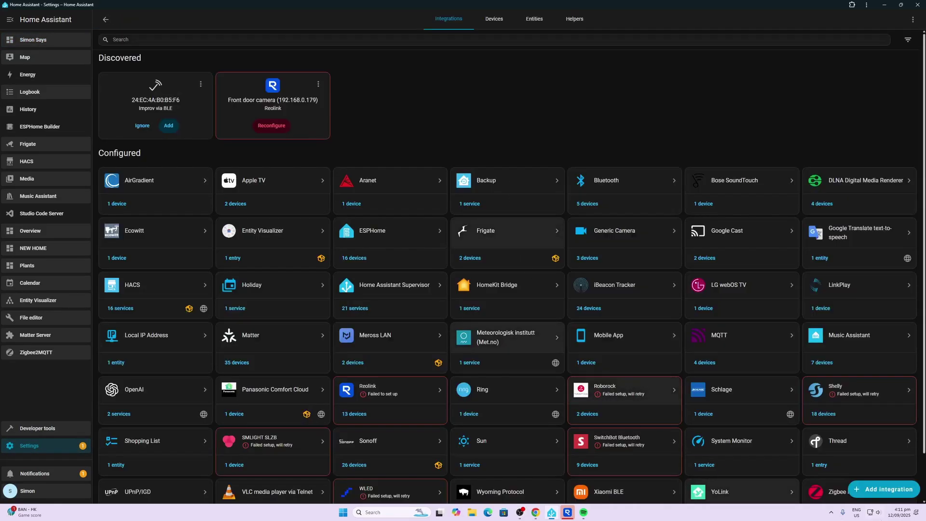
pyautogui.scroll(-1, 722, 410)
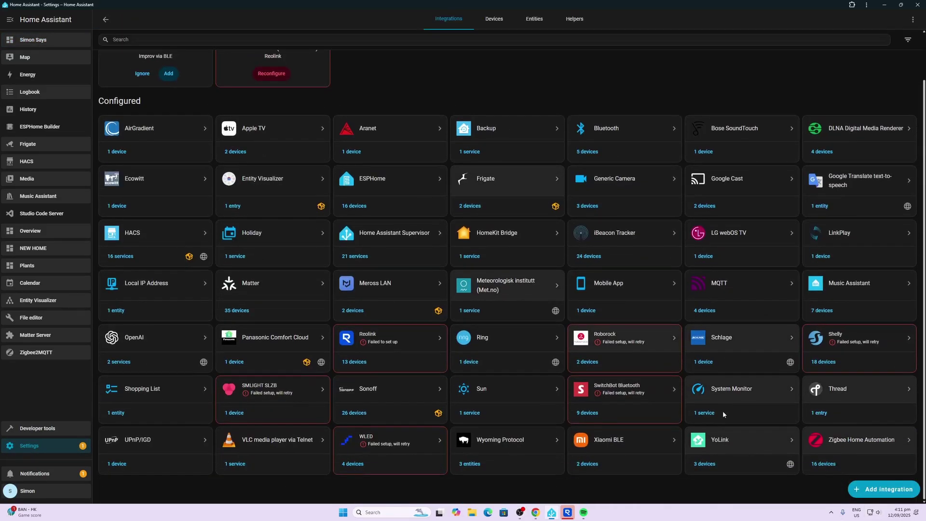
pyautogui.click(823, 464)
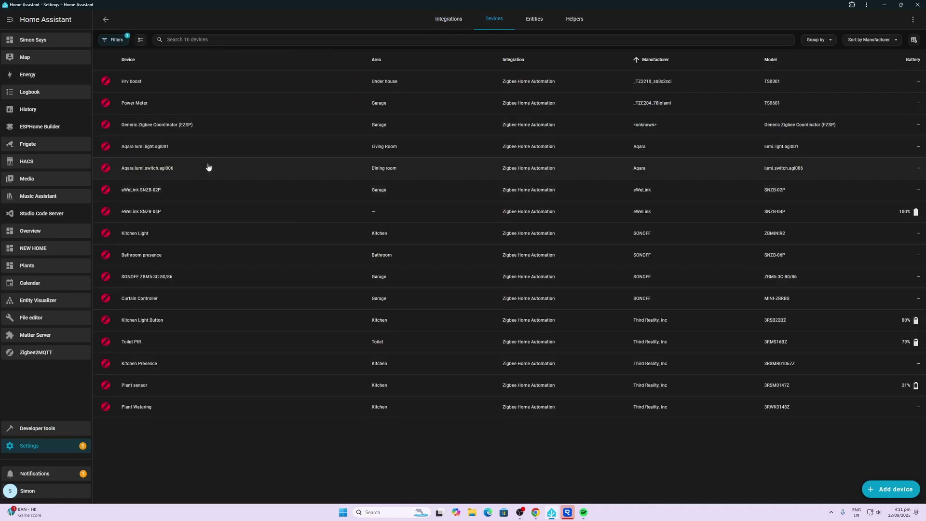
pyautogui.click(179, 126)
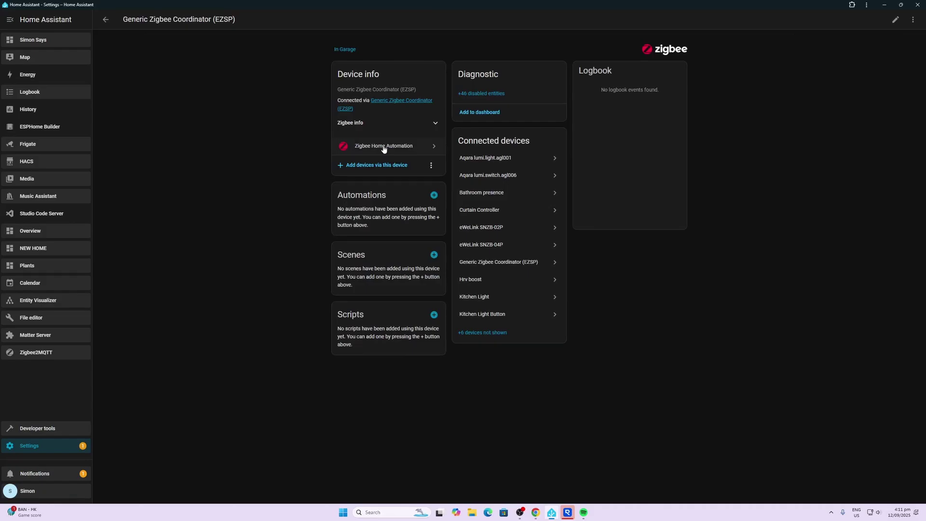
pyautogui.click(383, 147)
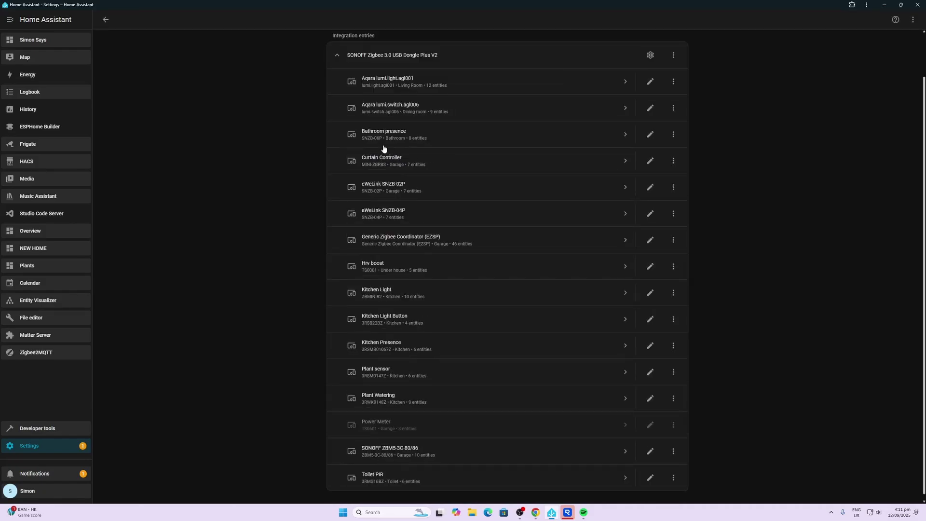
# Step: Download a ZHA network backup from the SONOFF entry's configuration, then start Migrate radio
pyautogui.click(651, 55)
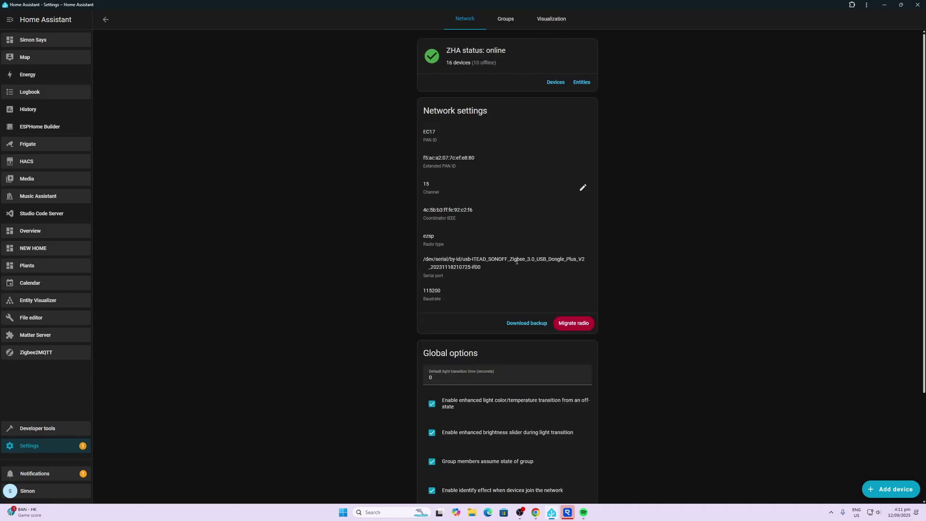
pyautogui.click(527, 323)
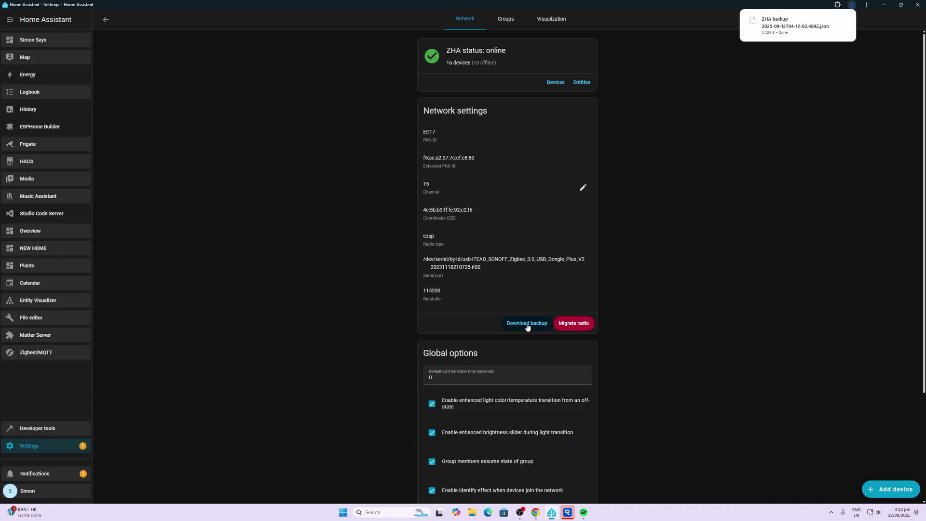
pyautogui.click(567, 326)
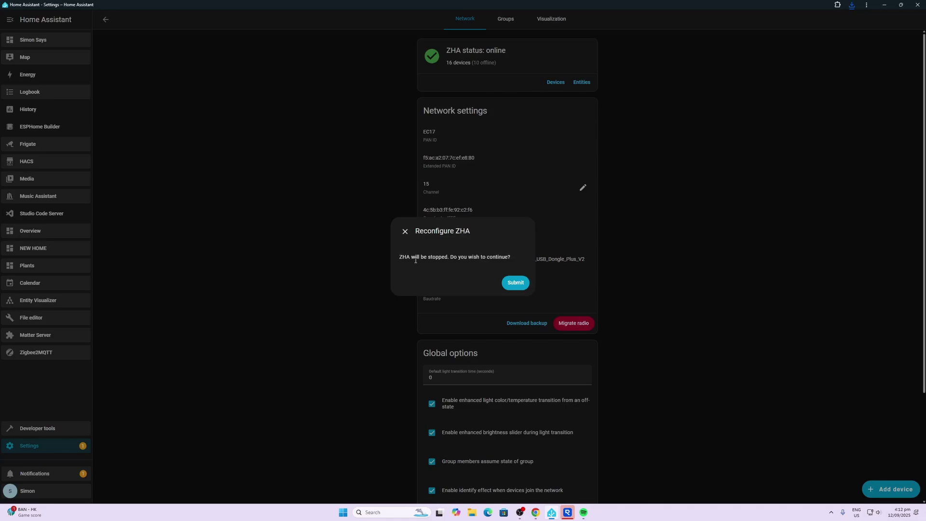
# Step: Confirm stopping ZHA and choose Migrate to a new radio, resetting the old radio
pyautogui.click(515, 283)
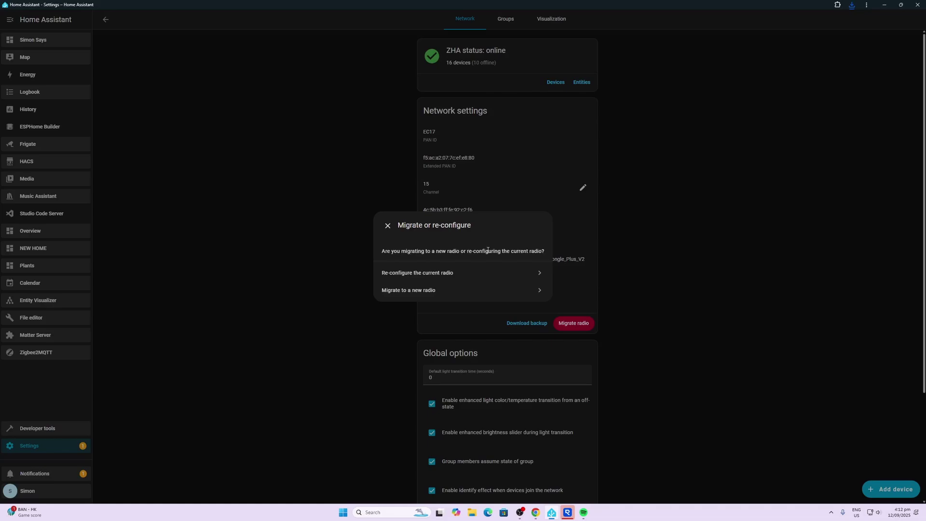
pyautogui.click(422, 292)
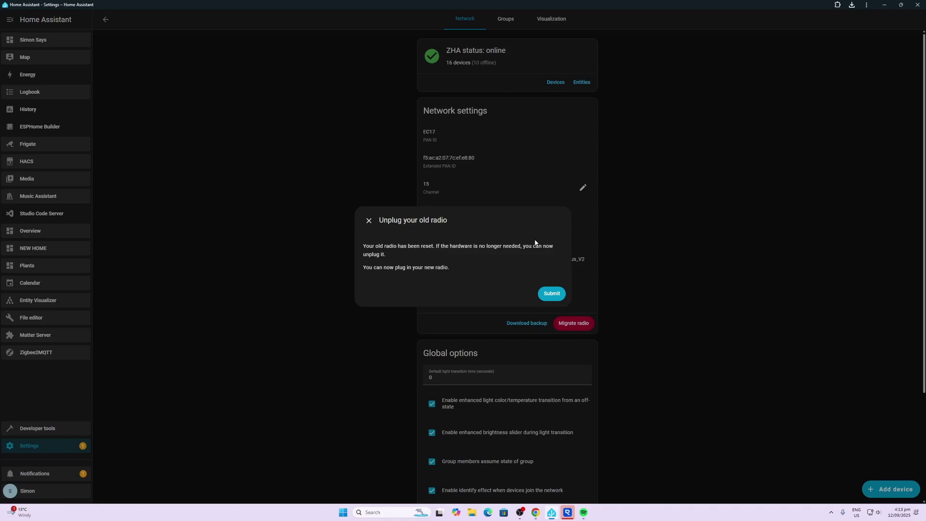
# Step: Set /dev/ttyUSB1 (SONOFF Dongle Plus MG24) as the new radio's serial device path
pyautogui.click(551, 293)
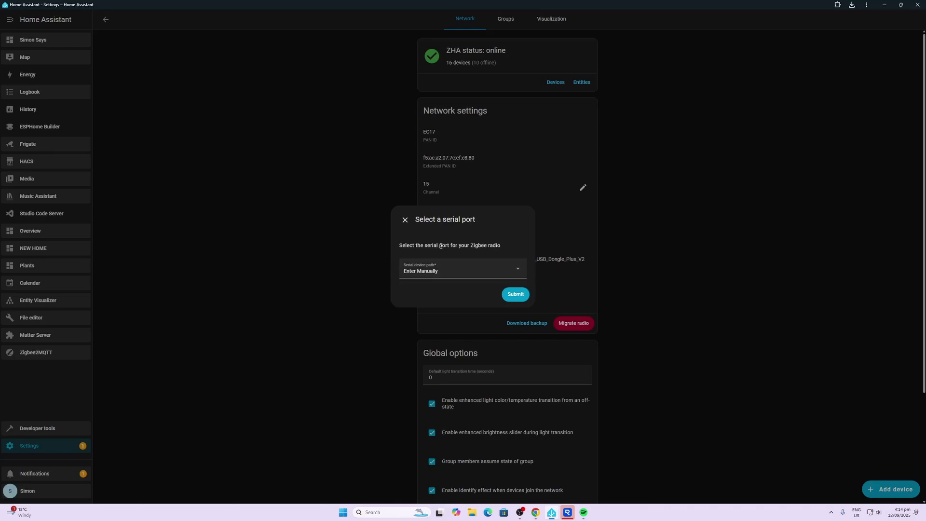
pyautogui.click(517, 271)
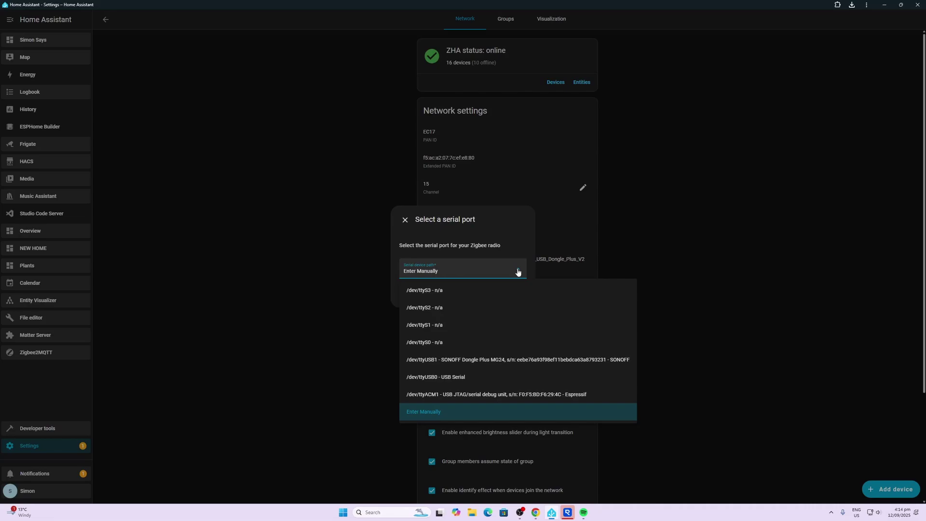
pyautogui.click(526, 361)
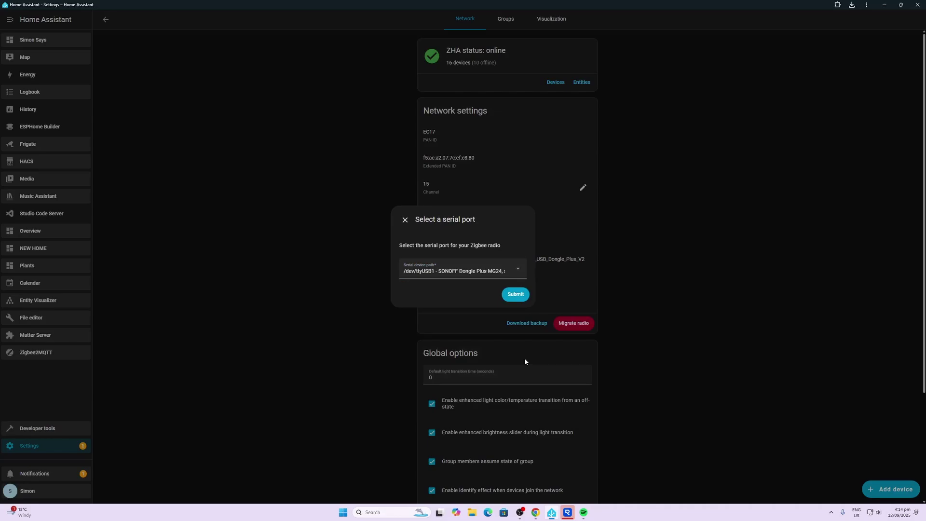
pyautogui.click(515, 294)
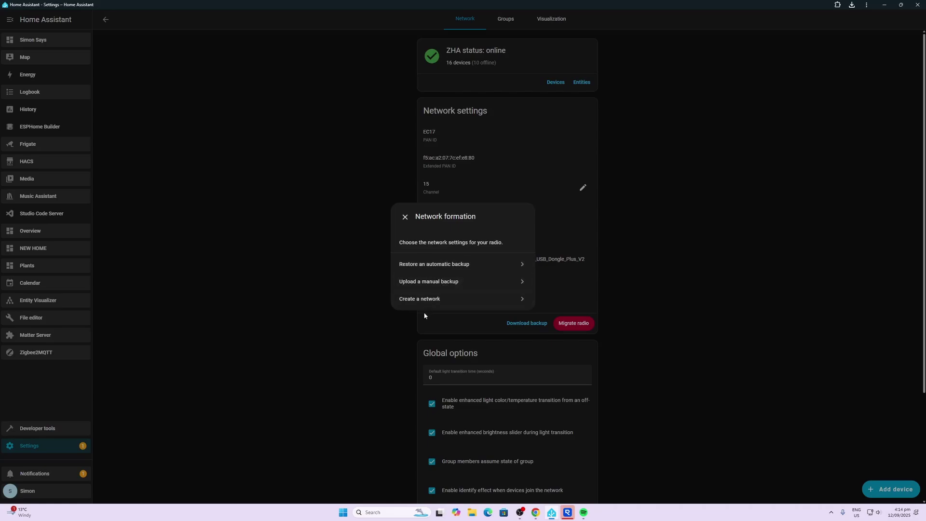
# Step: Upload the ZHA backup JSON from Downloads as a manual backup and restore the network
pyautogui.click(428, 288)
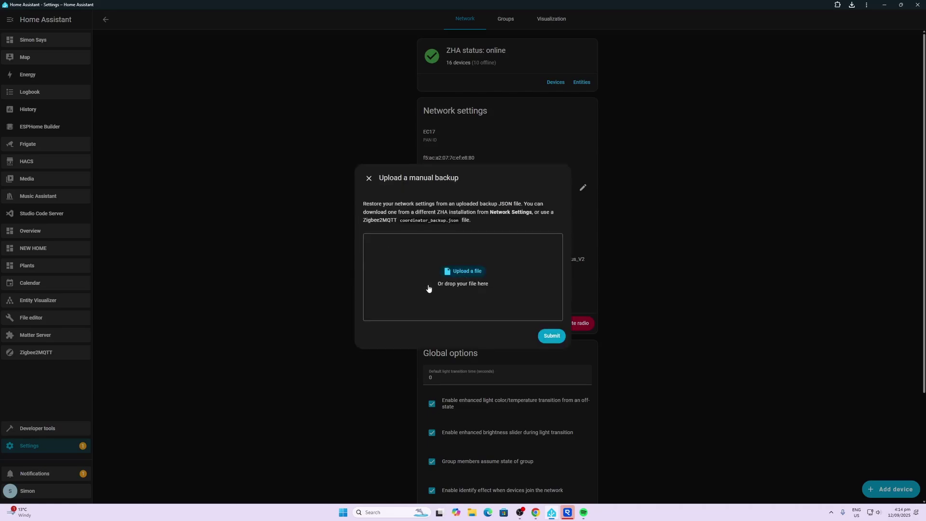
pyautogui.click(473, 513)
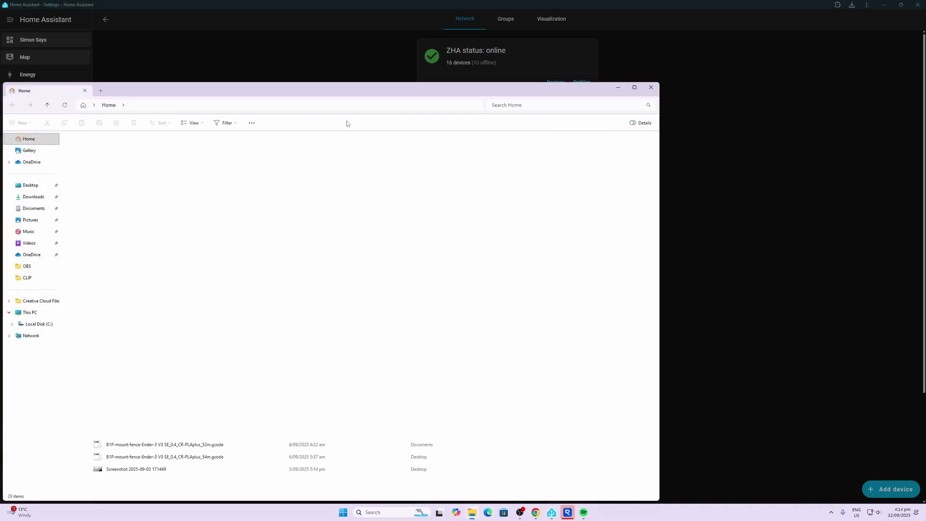
pyautogui.moveTo(351, 86); pyautogui.dragTo(772, 155)
pyautogui.click(453, 265)
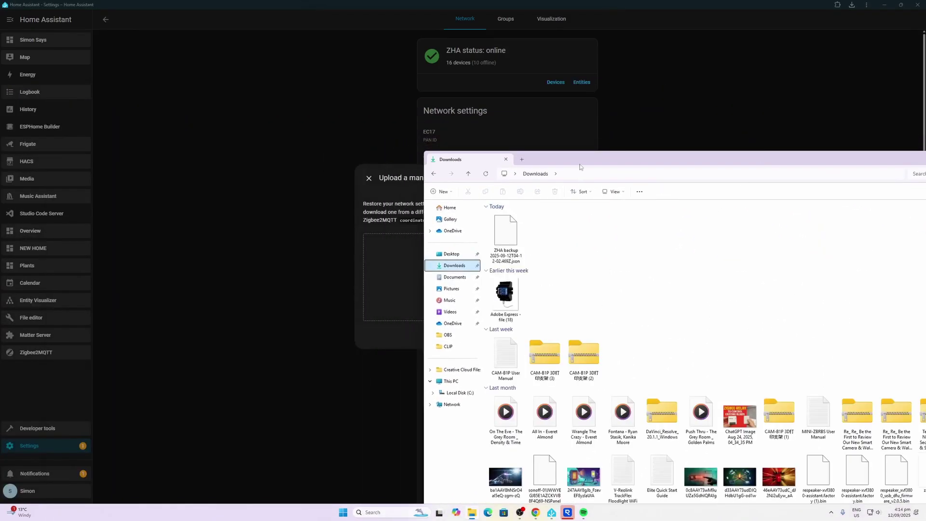
pyautogui.moveTo(614, 155); pyautogui.dragTo(775, 153)
pyautogui.moveTo(700, 226); pyautogui.dragTo(471, 280)
pyautogui.moveTo(473, 278); pyautogui.dragTo(473, 280)
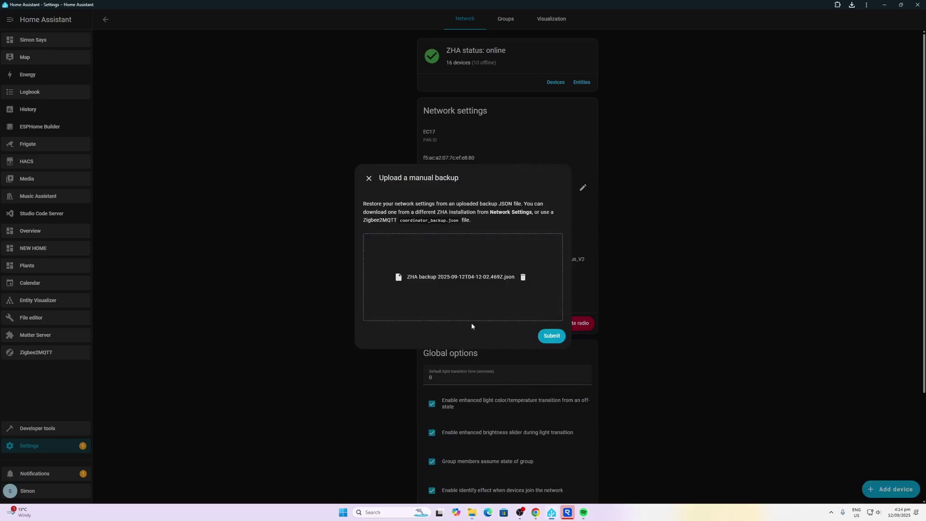
pyautogui.click(550, 336)
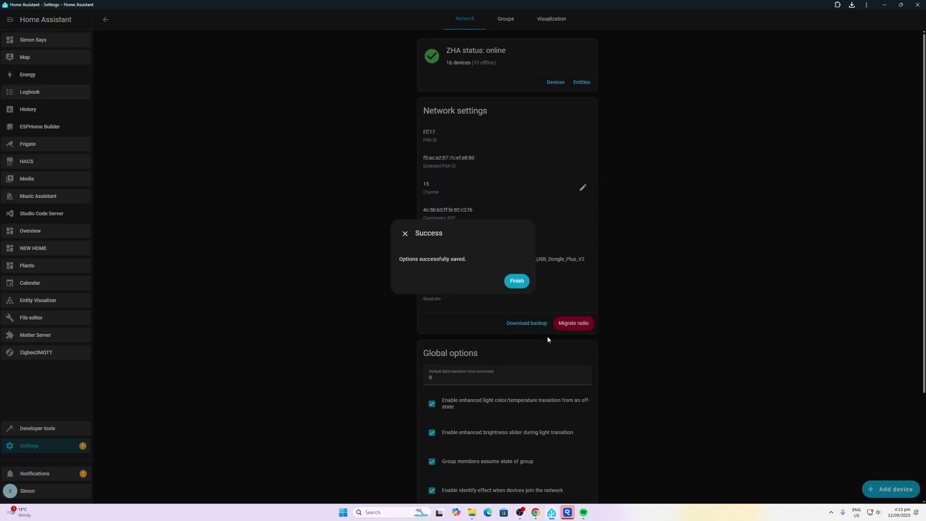
pyautogui.click(519, 280)
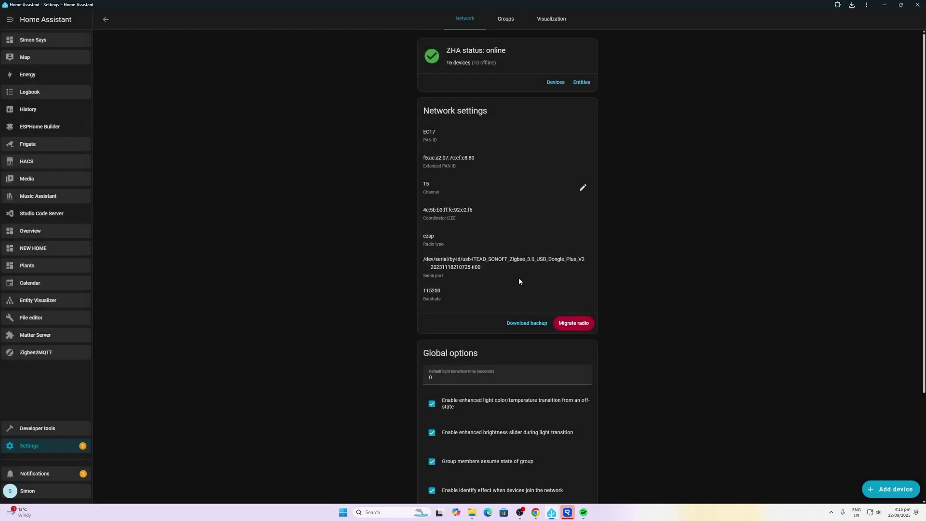
# Step: Return to Integrations and open the Zigbee Home Automation card's 16 devices list
pyautogui.click(106, 20)
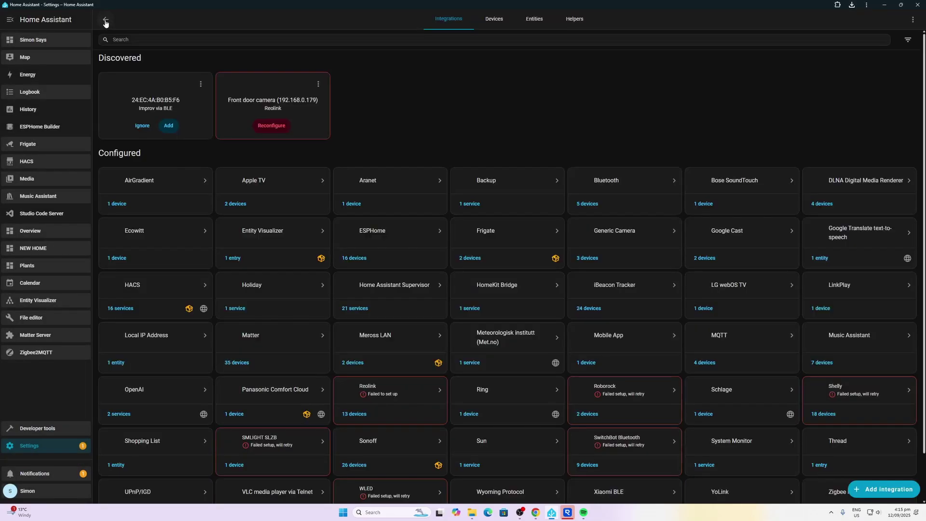
pyautogui.scroll(-1, 655, 380)
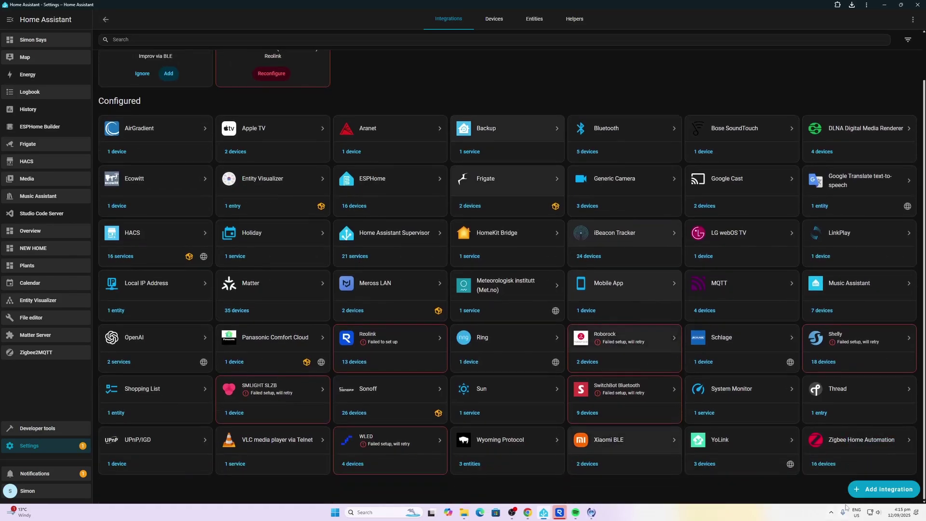
pyautogui.click(821, 464)
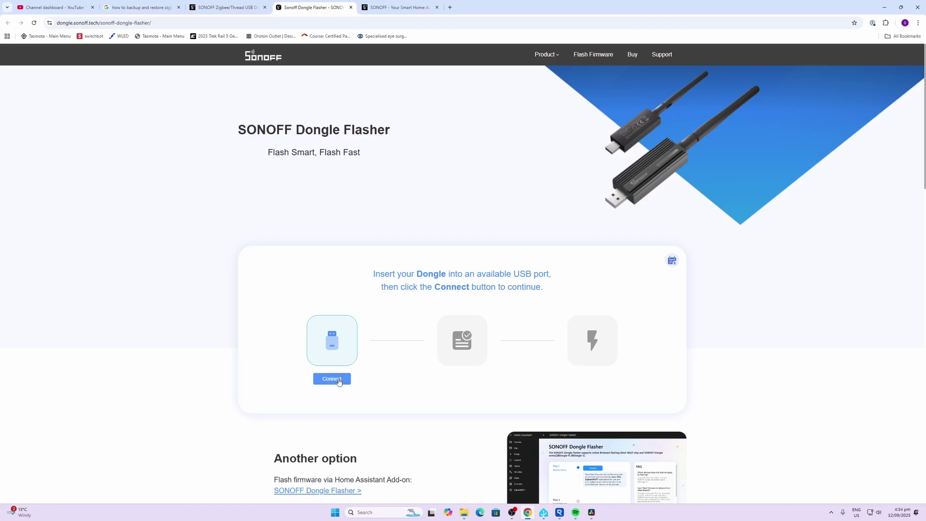
# Step: Connect the flasher to SONOFF Dongle Plus MG24 (COM9), detecting its Zigbee 7.4.5 firmware
pyautogui.click(339, 381)
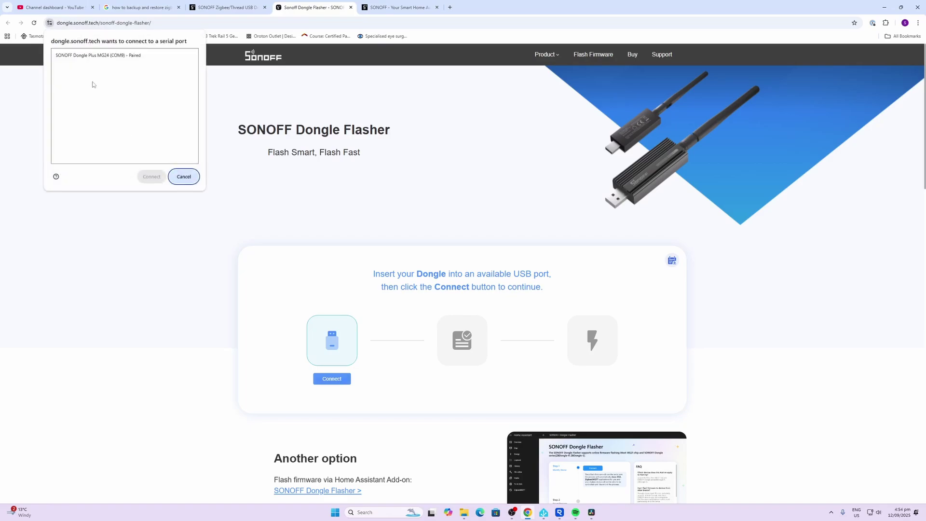
pyautogui.click(105, 56)
pyautogui.click(151, 175)
pyautogui.click(94, 54)
pyautogui.click(151, 177)
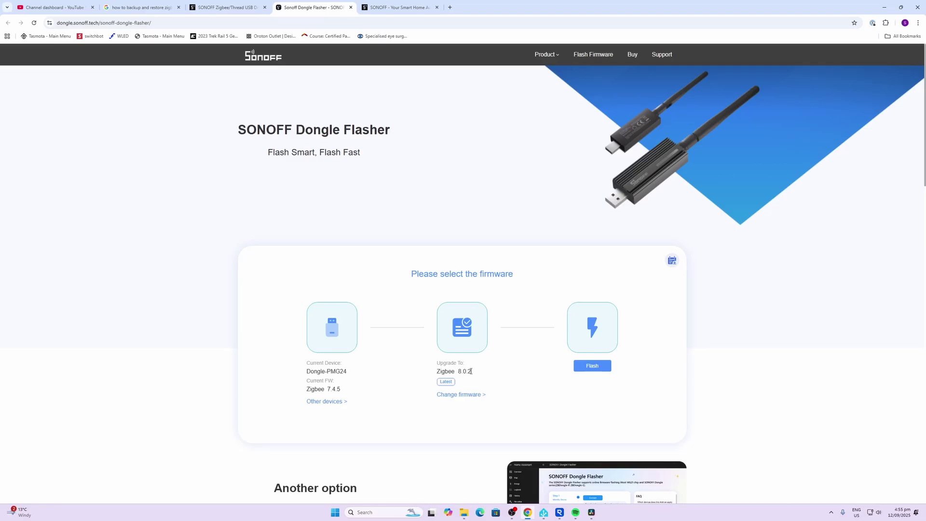
pyautogui.click(451, 395)
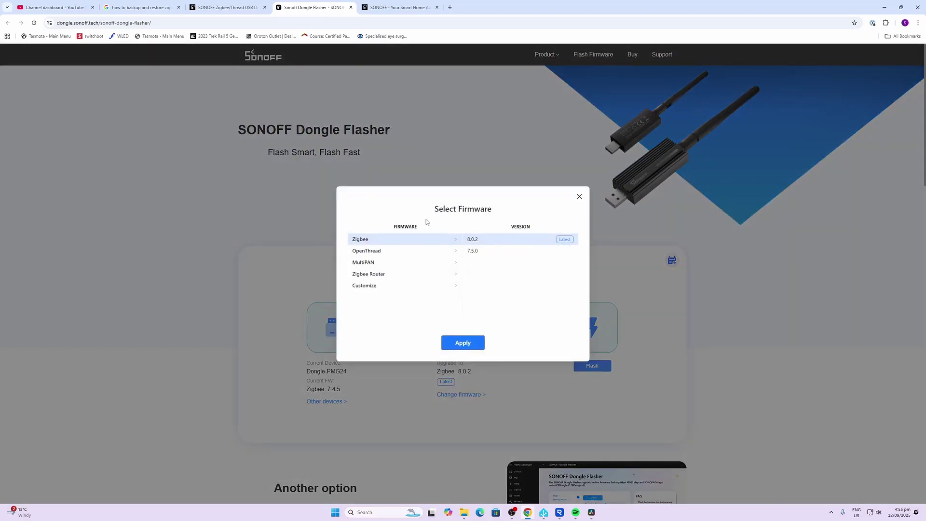
pyautogui.click(367, 253)
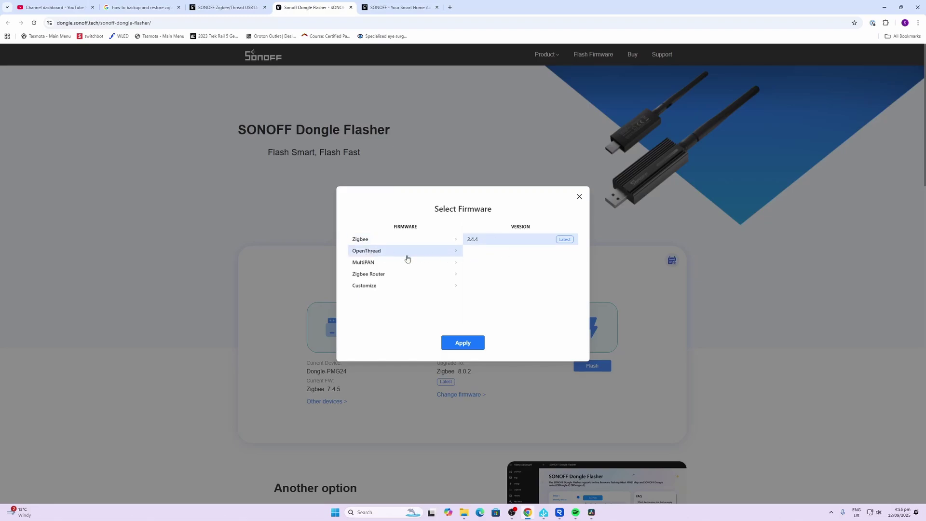
pyautogui.click(365, 265)
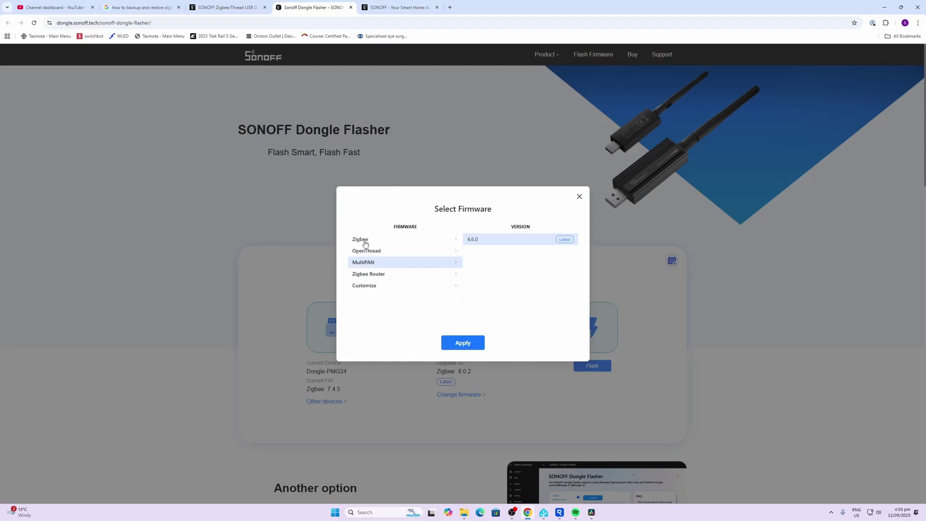
pyautogui.click(372, 278)
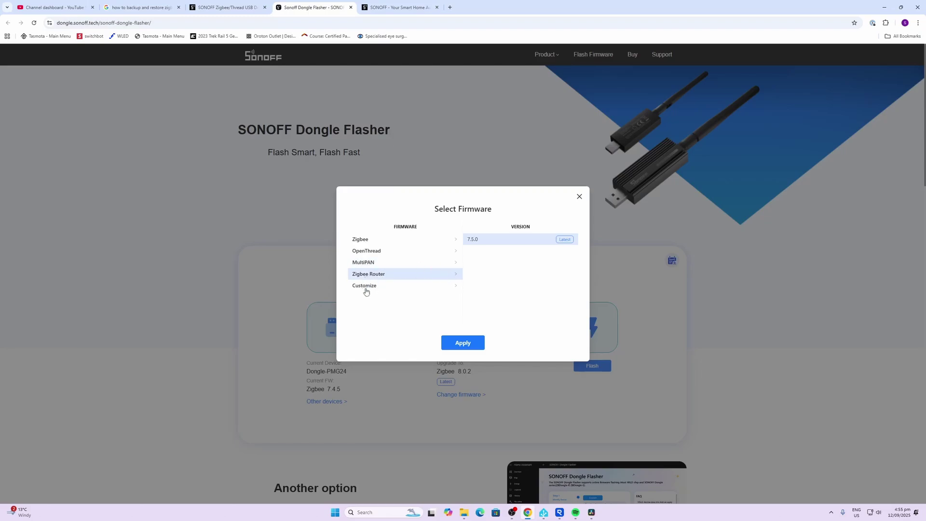
pyautogui.click(365, 286)
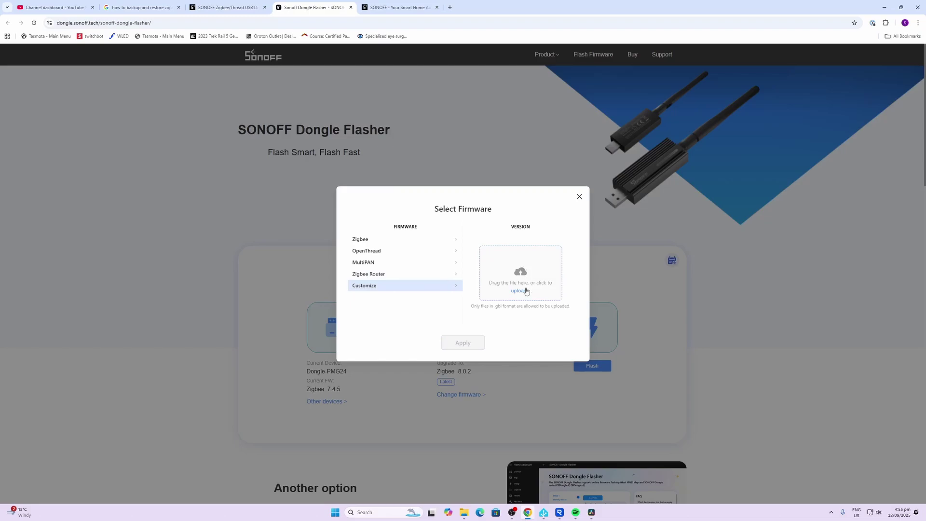
pyautogui.click(363, 241)
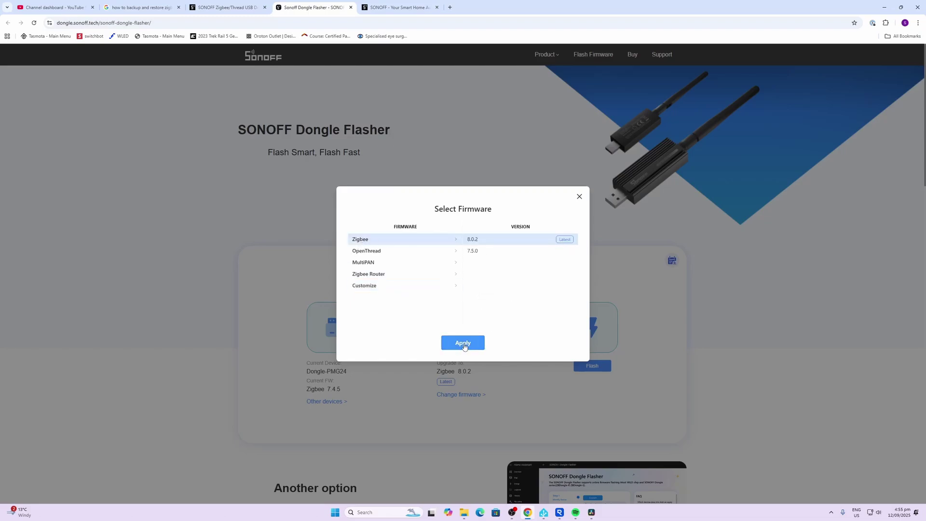
# Step: Choose the Zigbee 8.0.2 firmware and flash it onto the Dongle-PMG24
pyautogui.click(463, 344)
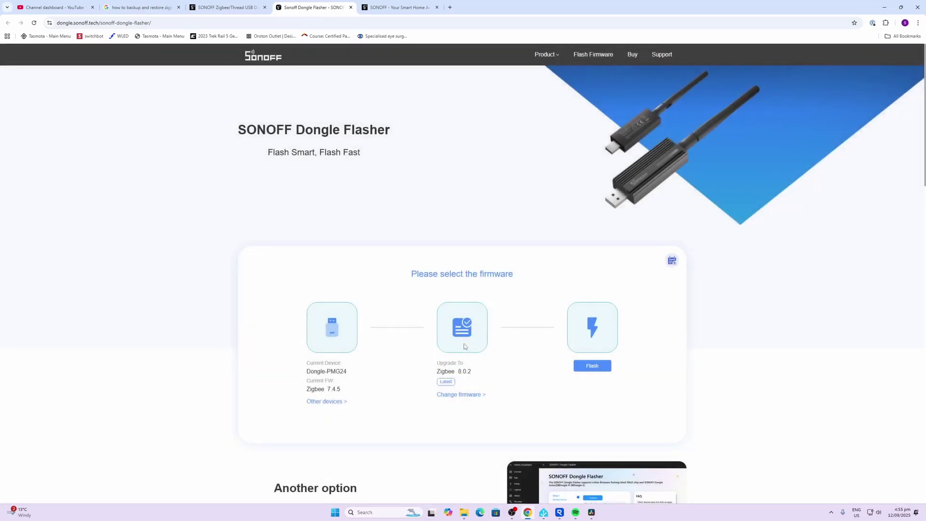
pyautogui.click(592, 367)
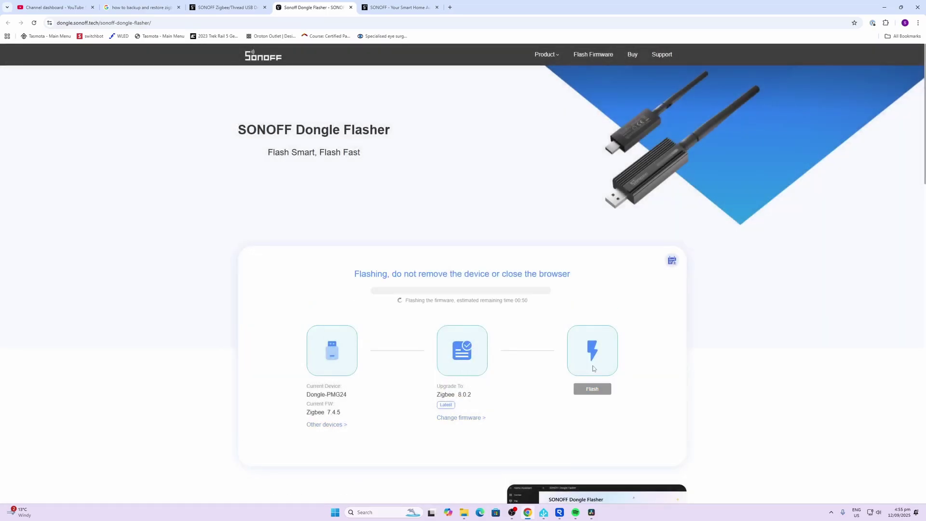